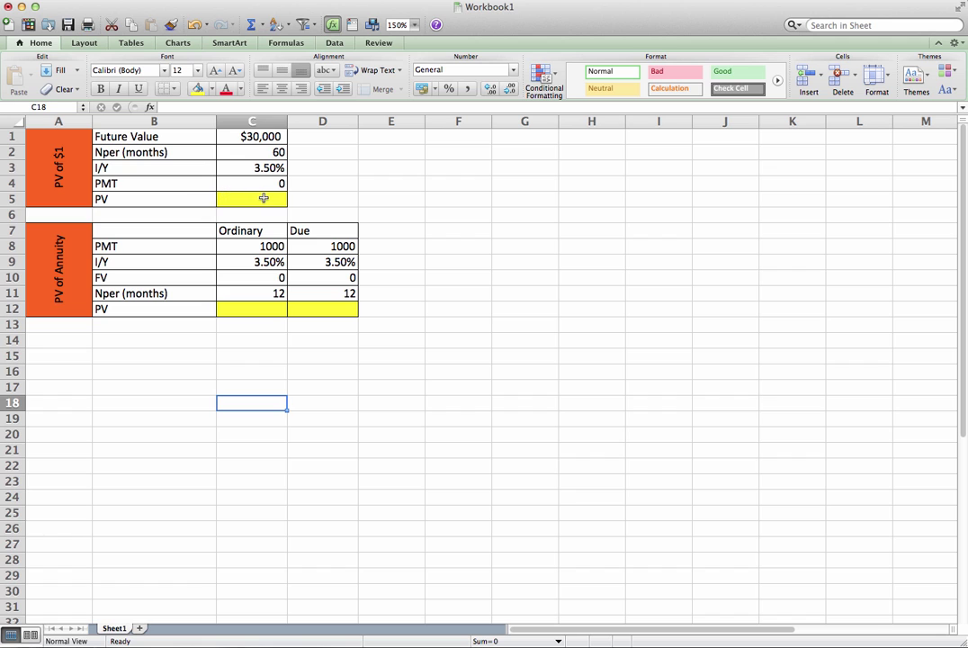
Step: Insert the Financial PV function into C5 and open its Formula Builder arguments
left_click(262, 197)
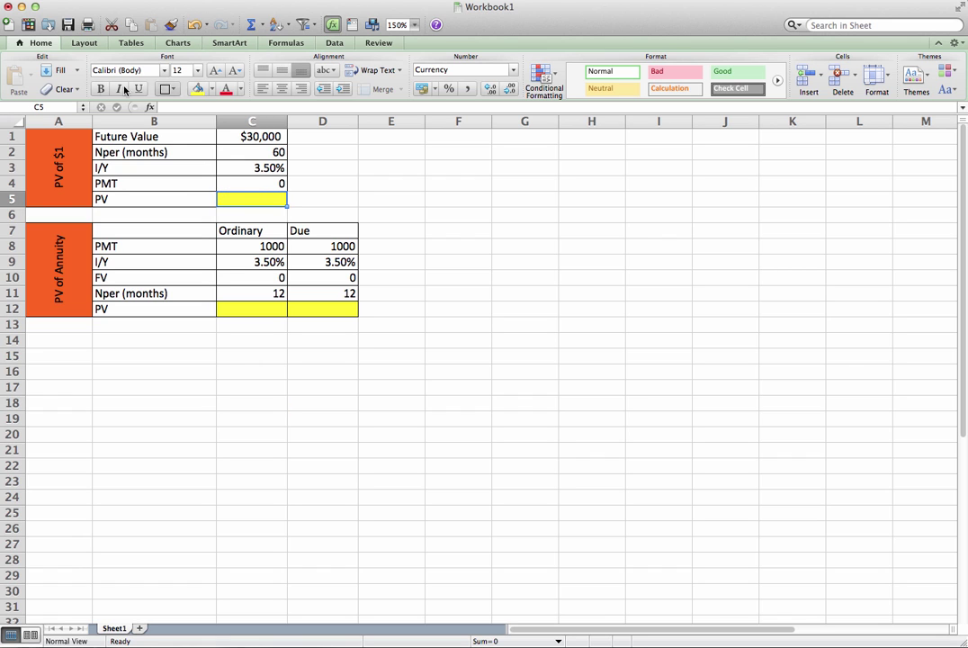
left_click(285, 43)
left_click(18, 74)
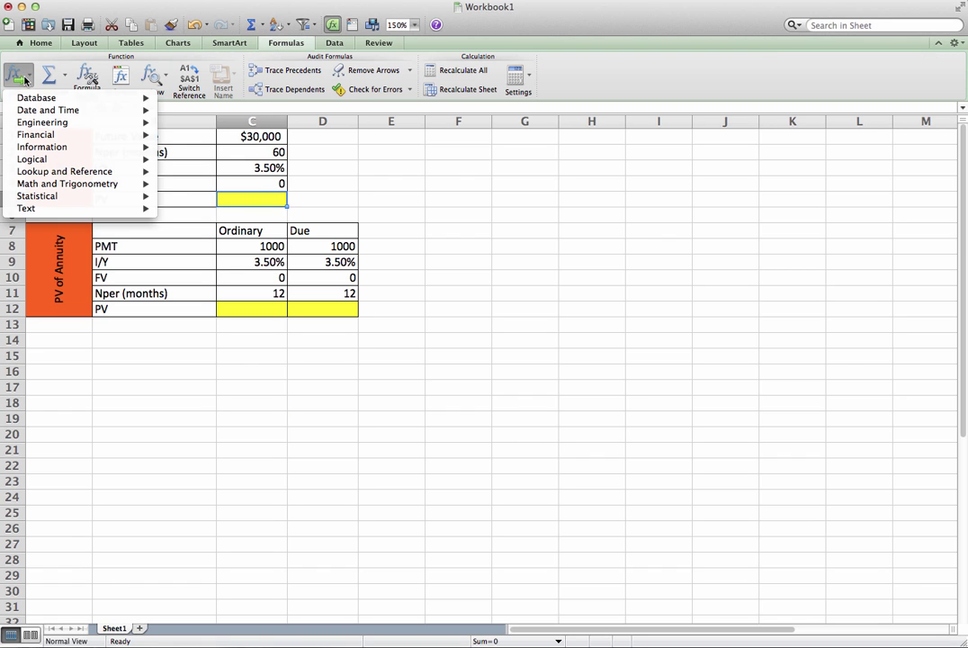
mouse_move(34, 135)
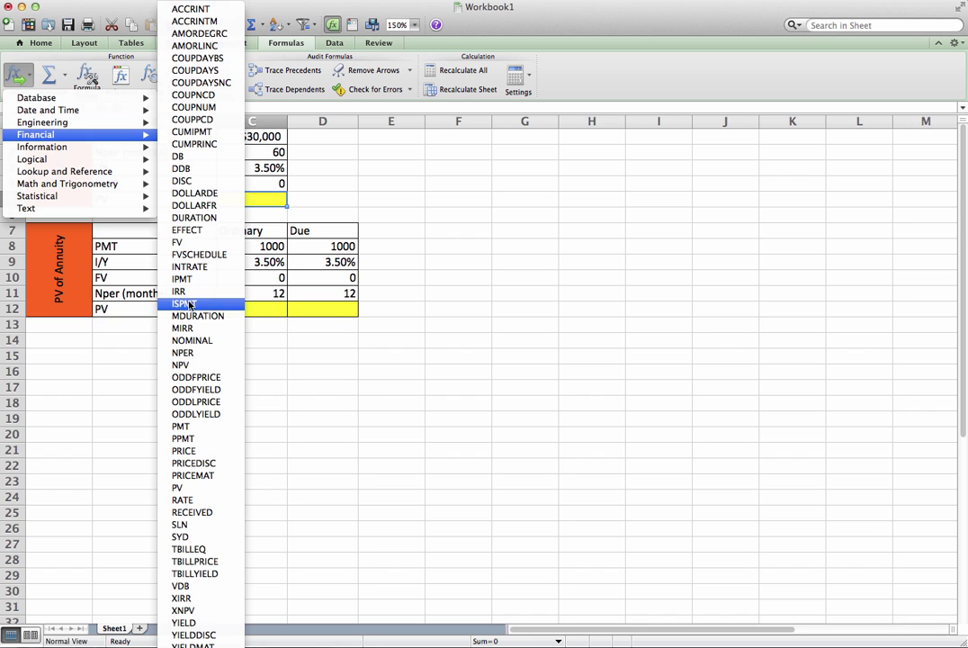
left_click(191, 491)
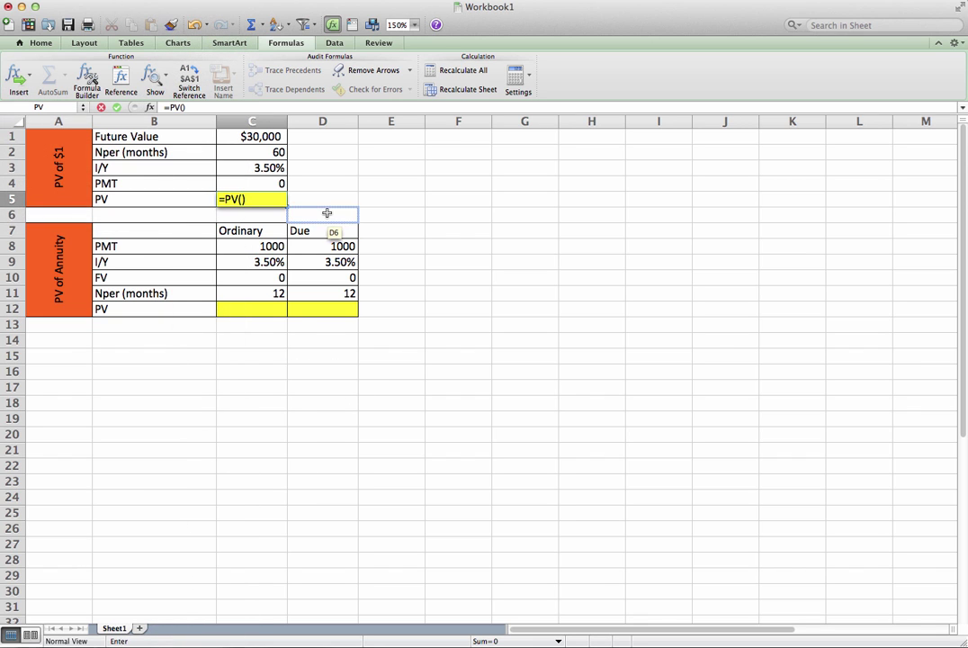
left_click(86, 79)
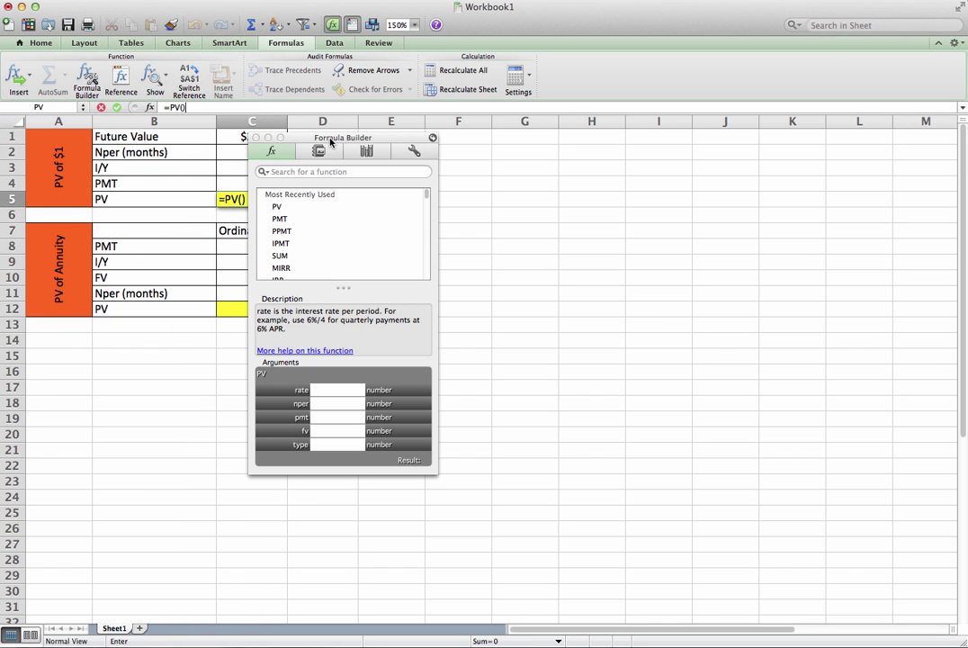
left_click_drag(326, 135, 384, 122)
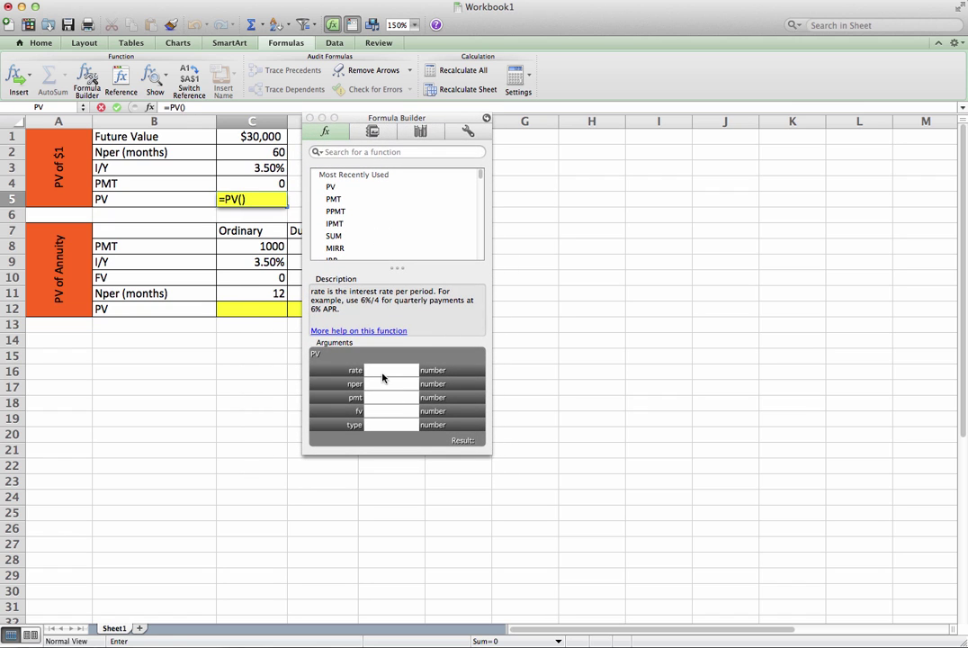
Step: Fill PV with rate C3/12, nper C2, pmt C4, fv C1, giving ($25,190.13)
left_click(261, 167)
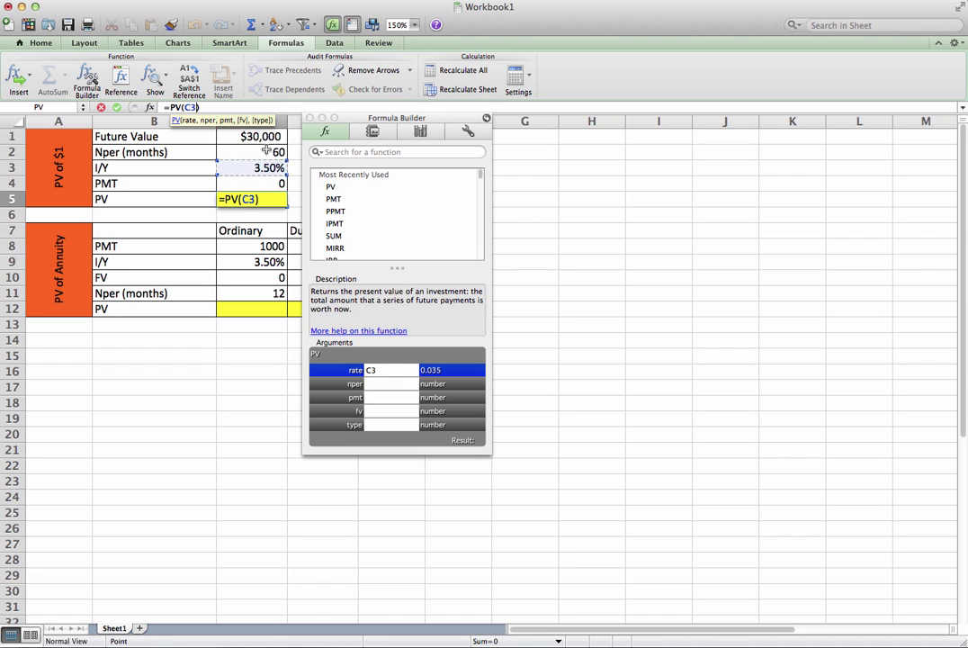
left_click(389, 377)
type("/12")
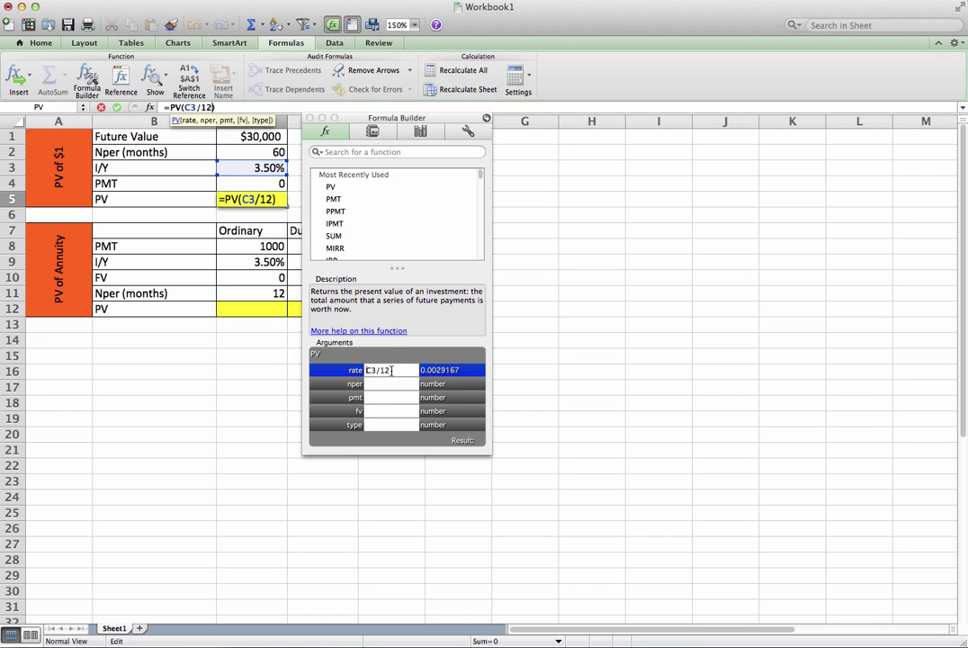
left_click(386, 385)
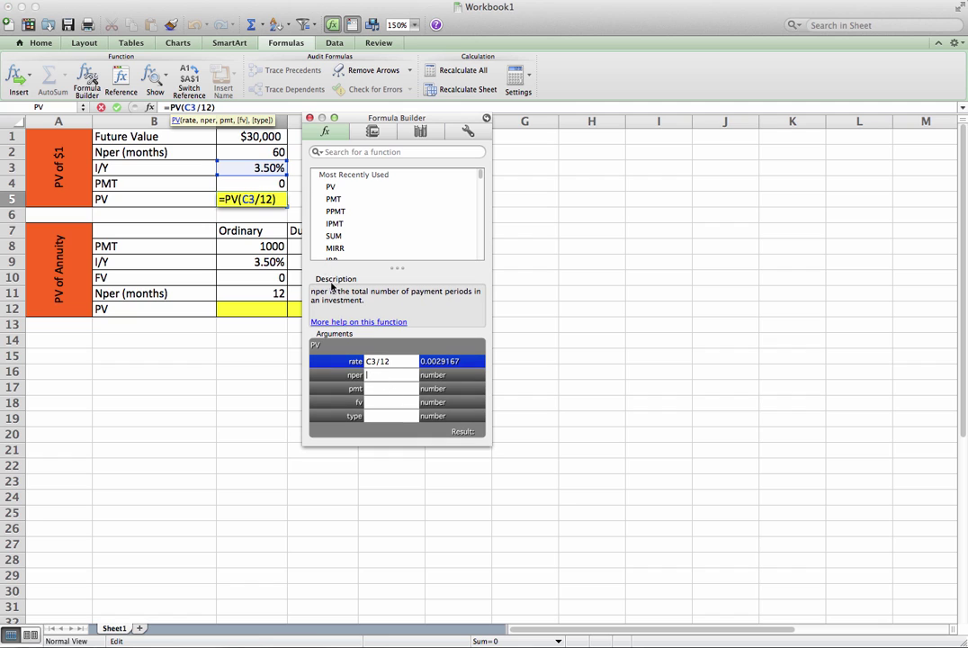
left_click(263, 151)
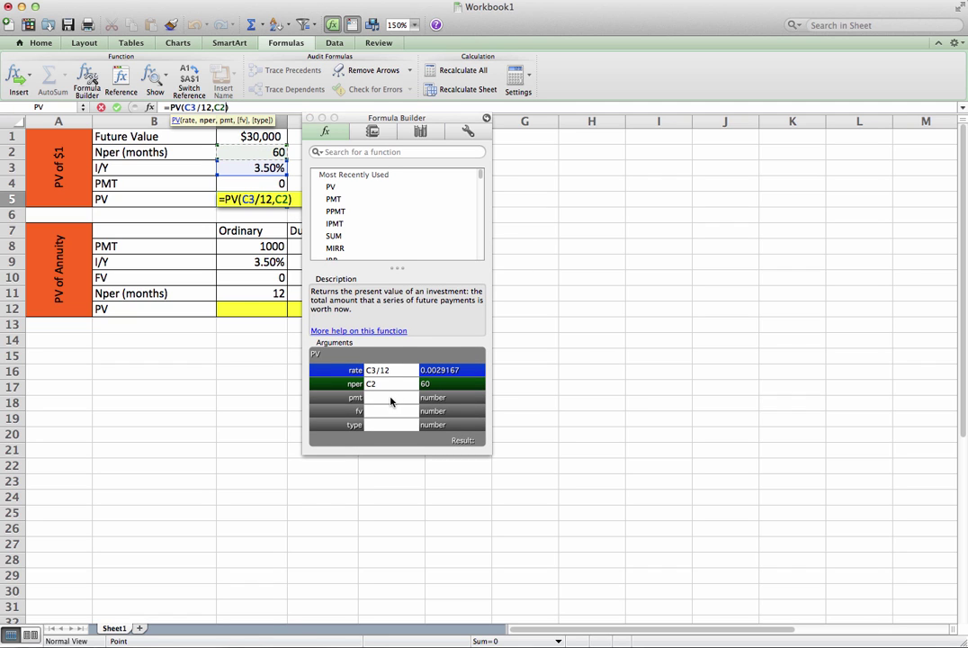
left_click(390, 399)
left_click(239, 183)
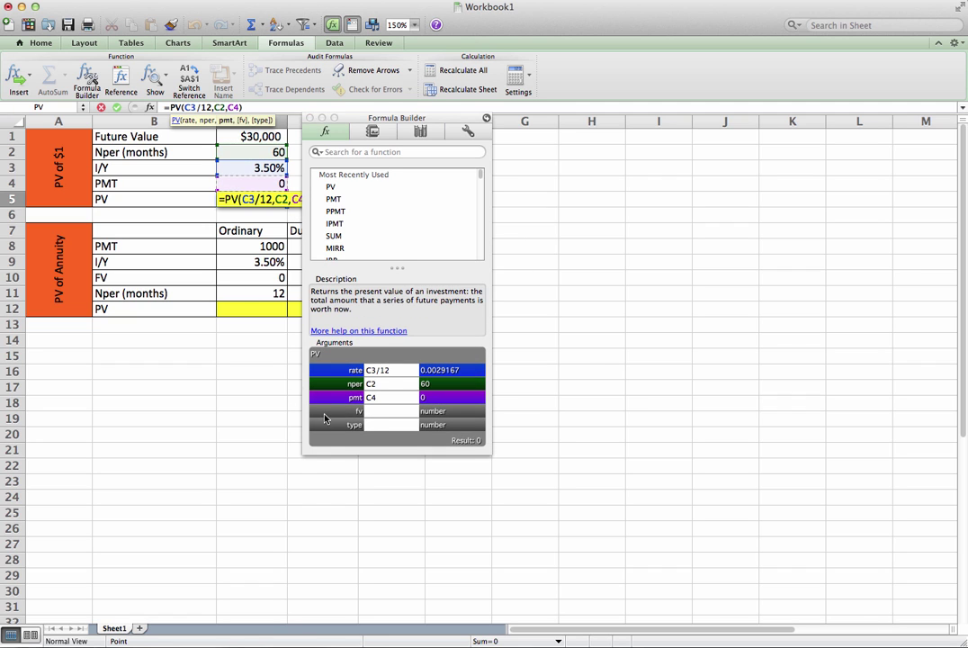
left_click(376, 402)
left_click(258, 136)
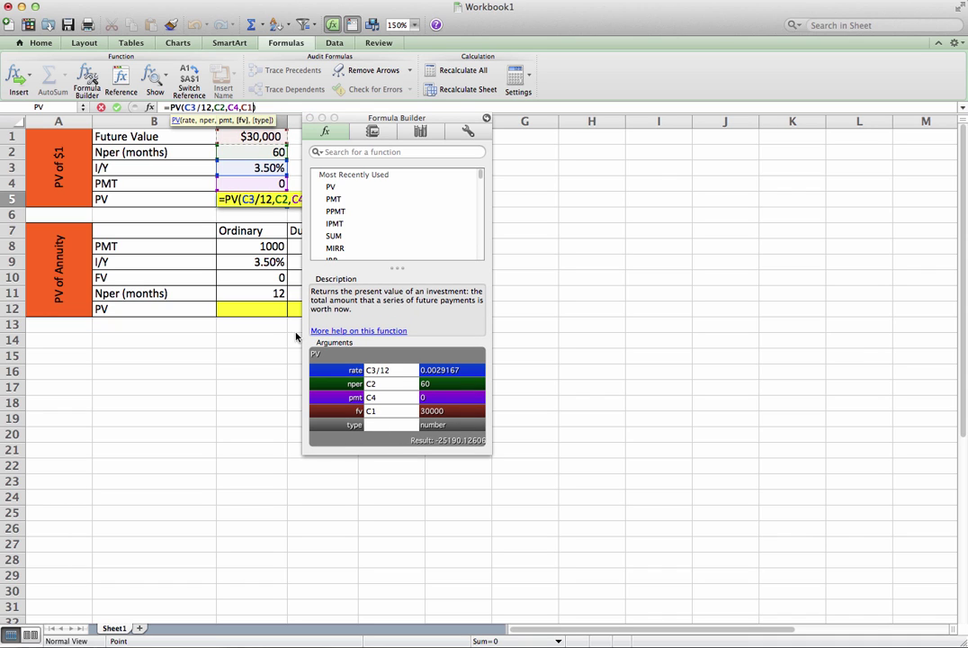
key("Return")
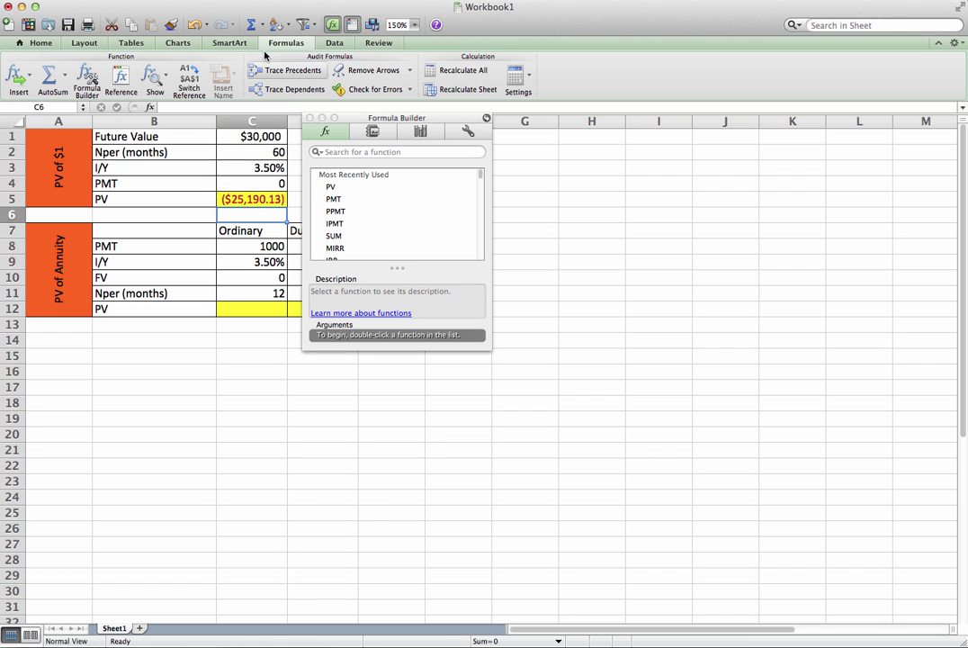
Step: Close the Formula Builder and enter 40000 in C1, so C5 recalculates to ($33,586.83)
left_click(309, 118)
left_click(299, 186)
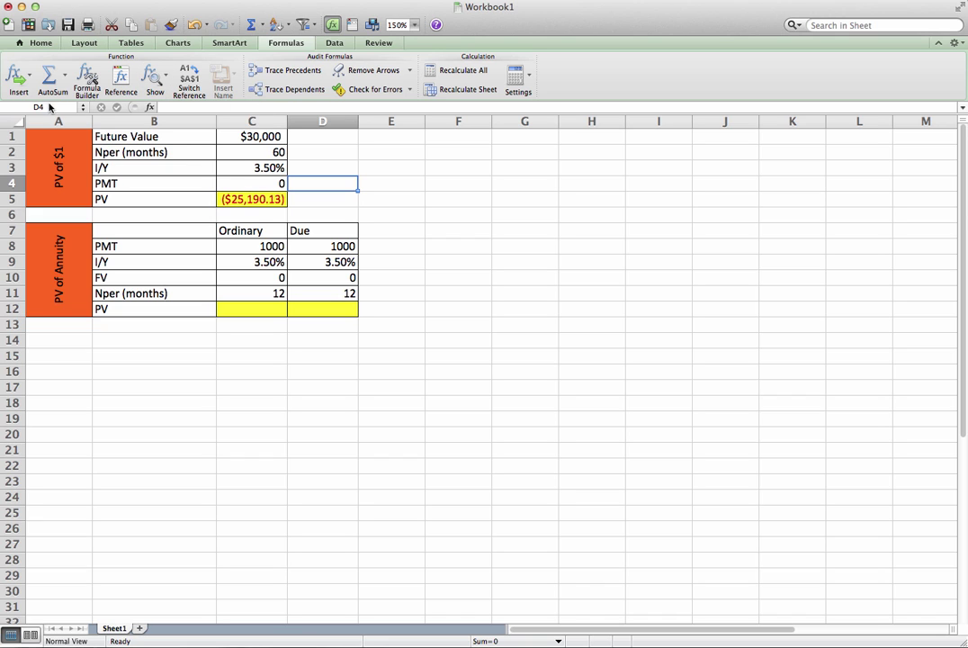
left_click(275, 137)
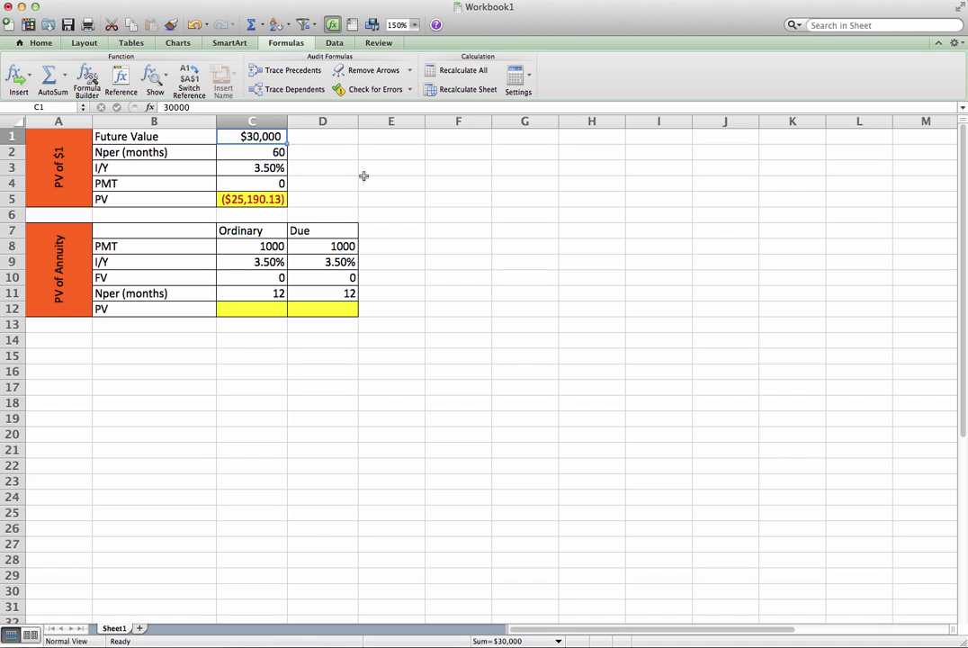
type("40000")
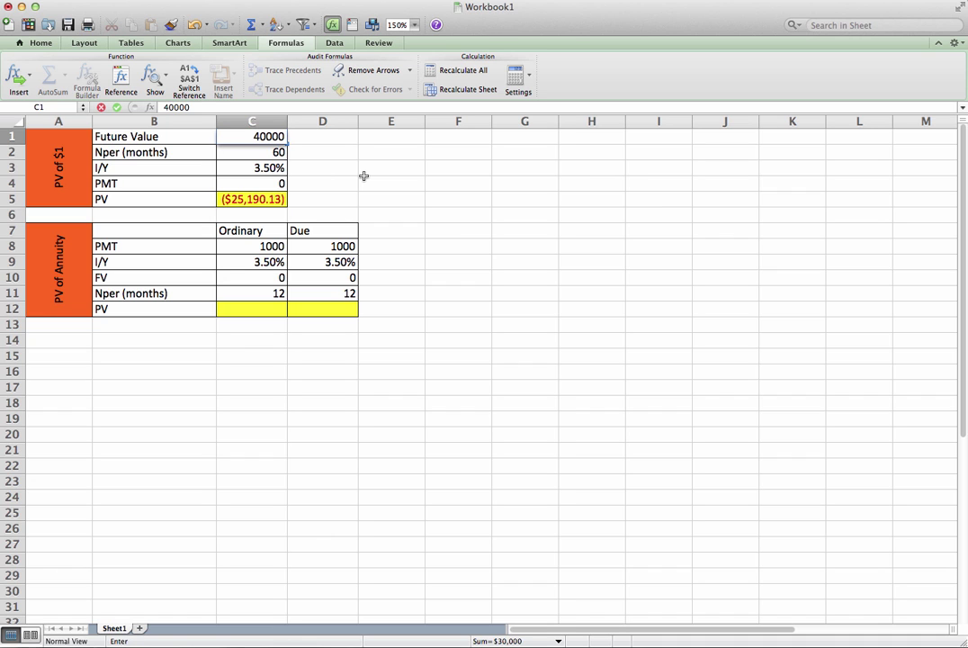
key("Return")
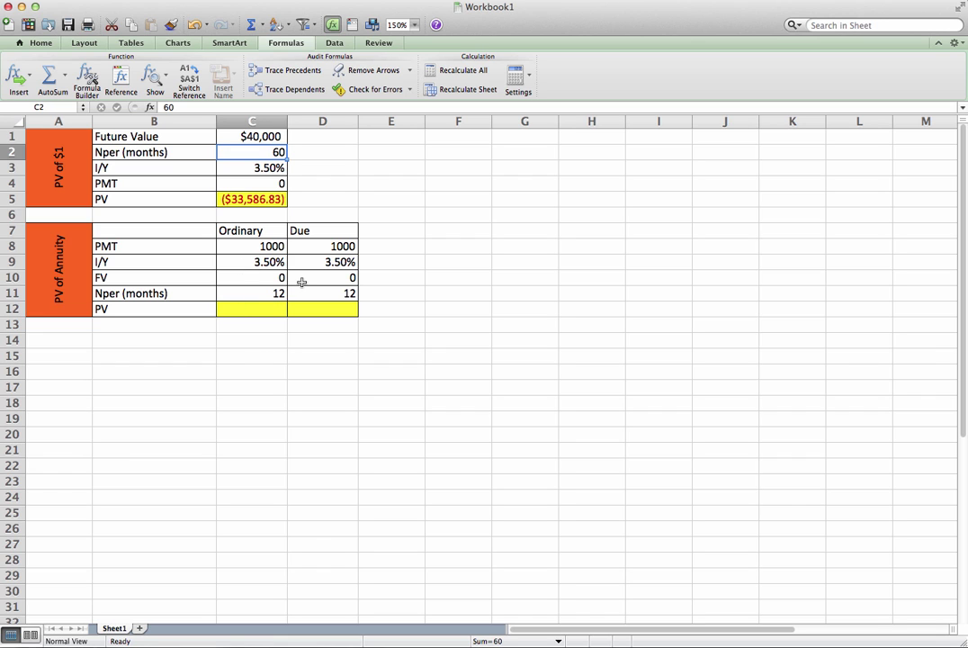
left_click(260, 310)
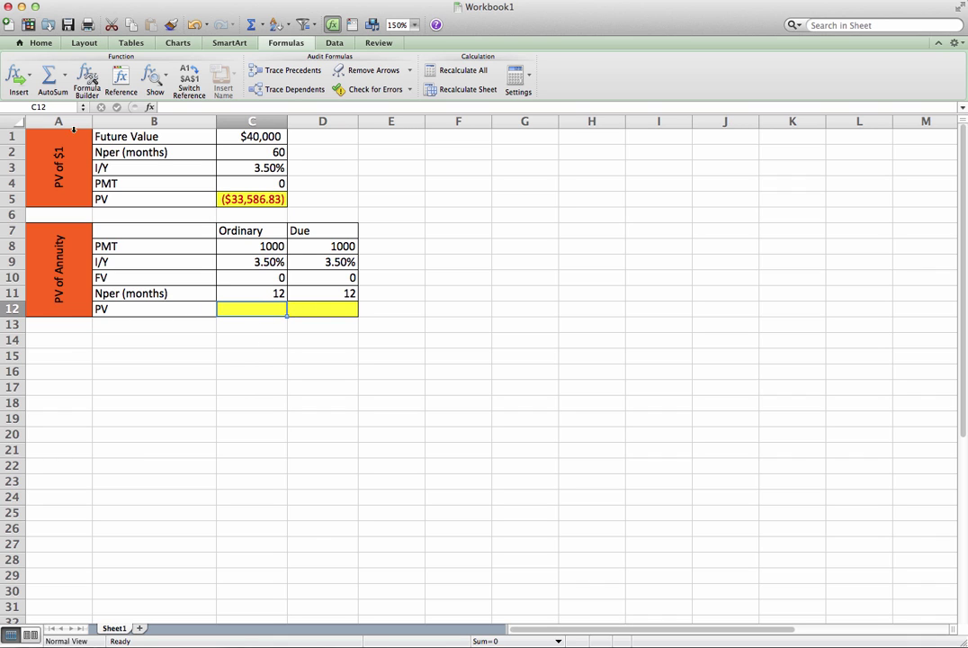
Step: Insert the Financial PV function into C12 and open its Formula Builder arguments
left_click(18, 76)
mouse_move(36, 134)
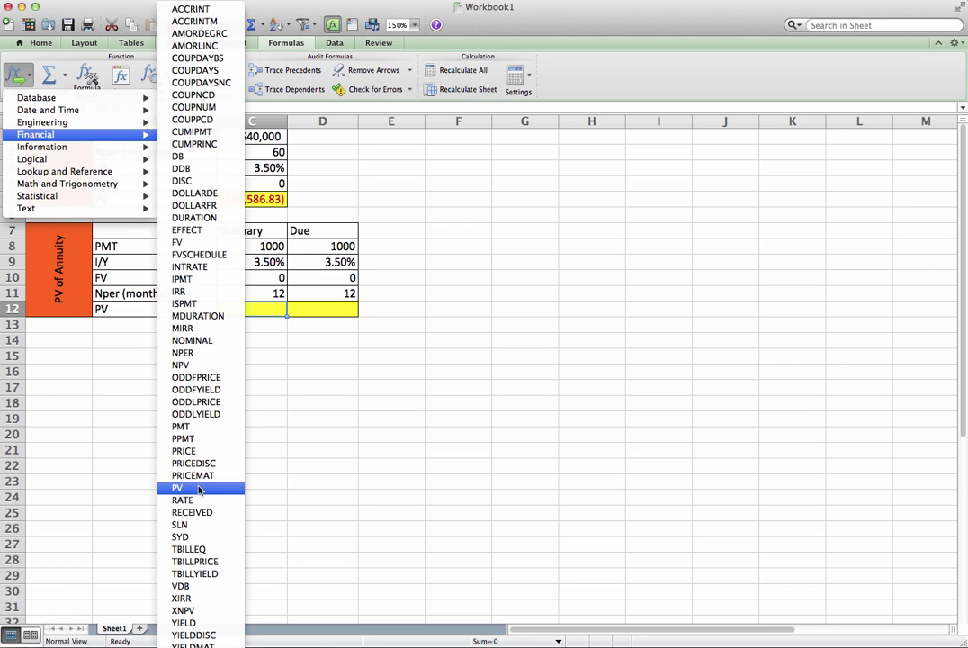
left_click(189, 487)
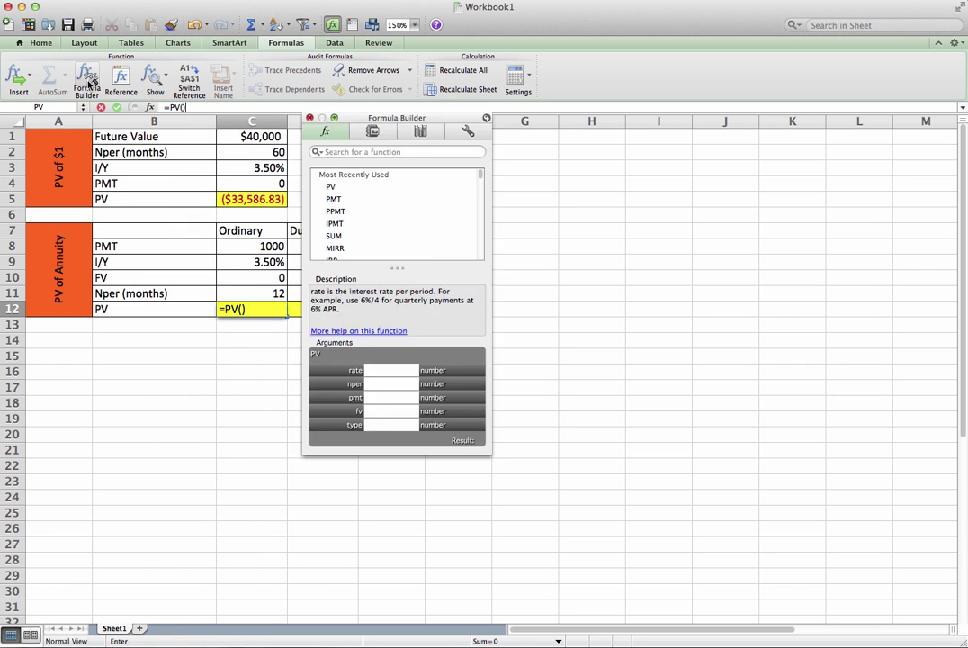
left_click(86, 80)
left_click_drag(401, 118, 411, 111)
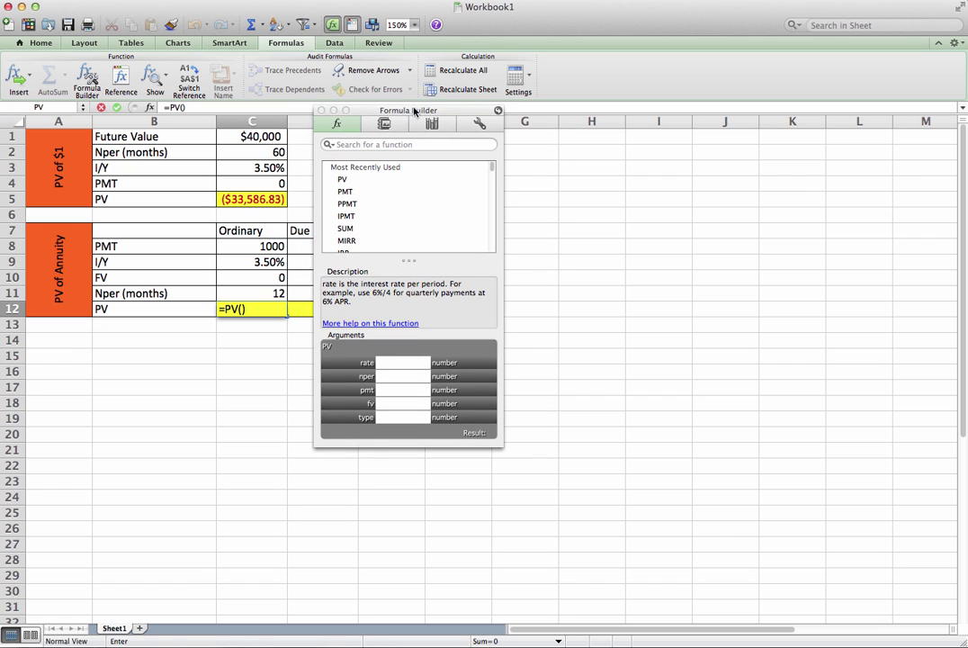
Step: Fill PV with rate C9/12, nper C11, pmt C8, fv C10, giving ($11,775.56)
left_click(407, 367)
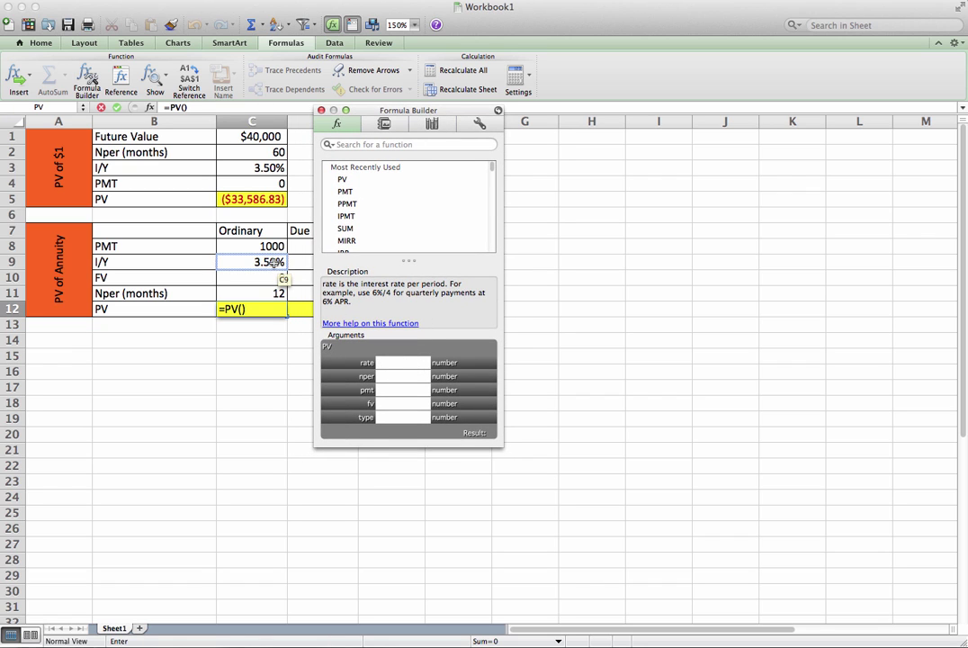
left_click(272, 261)
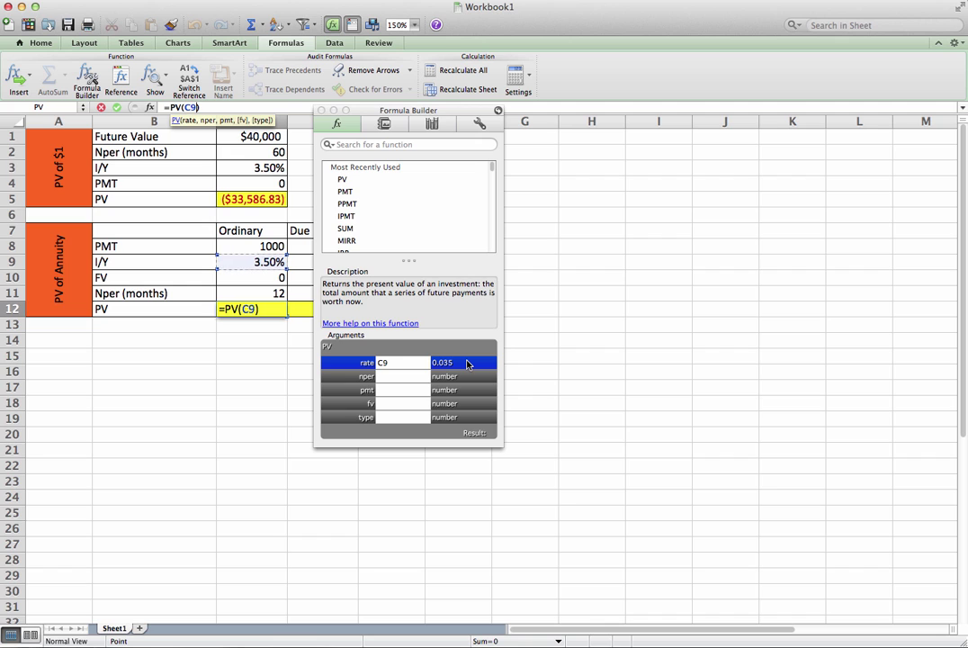
type("/12")
left_click(387, 381)
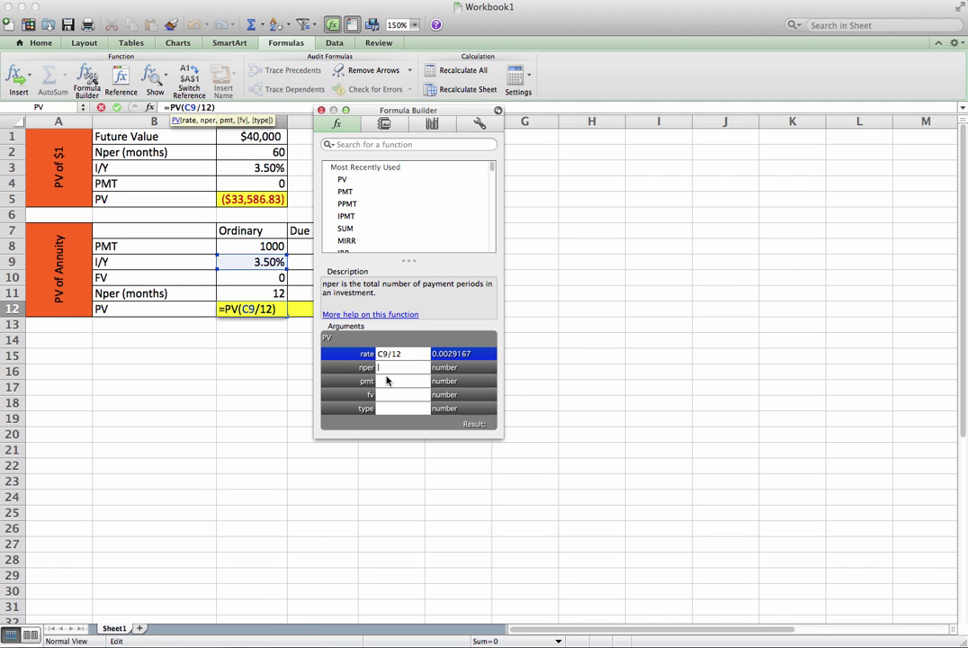
left_click(261, 294)
left_click(383, 394)
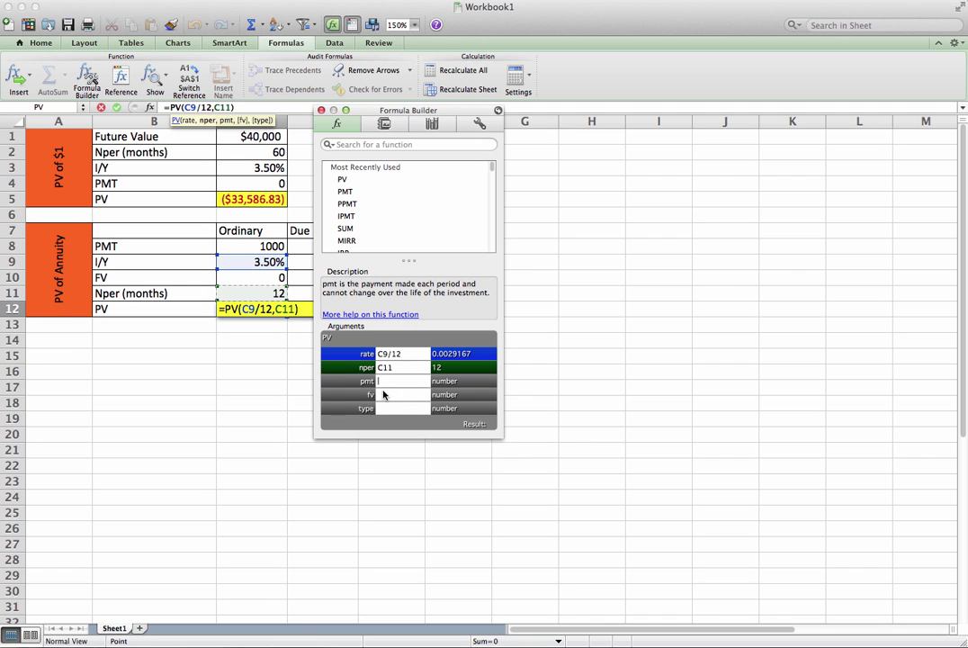
left_click(259, 245)
left_click(382, 404)
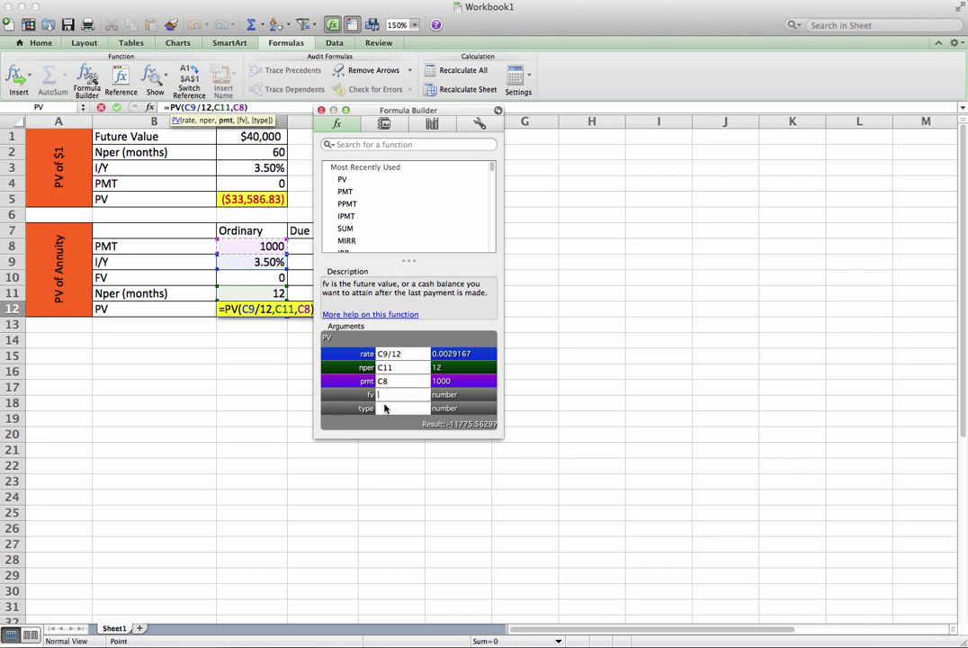
left_click(253, 279)
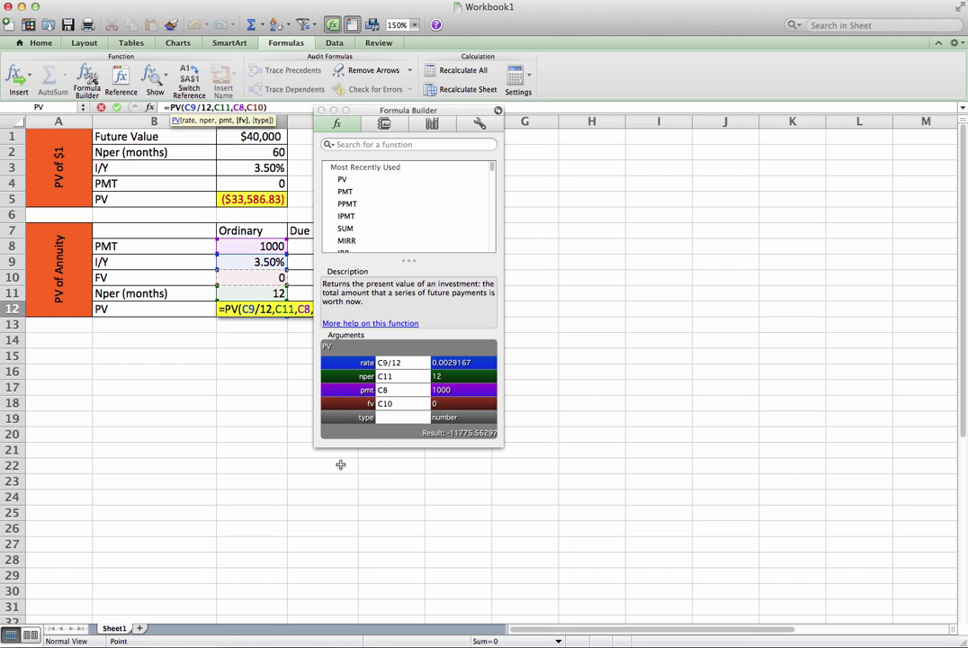
key("Return")
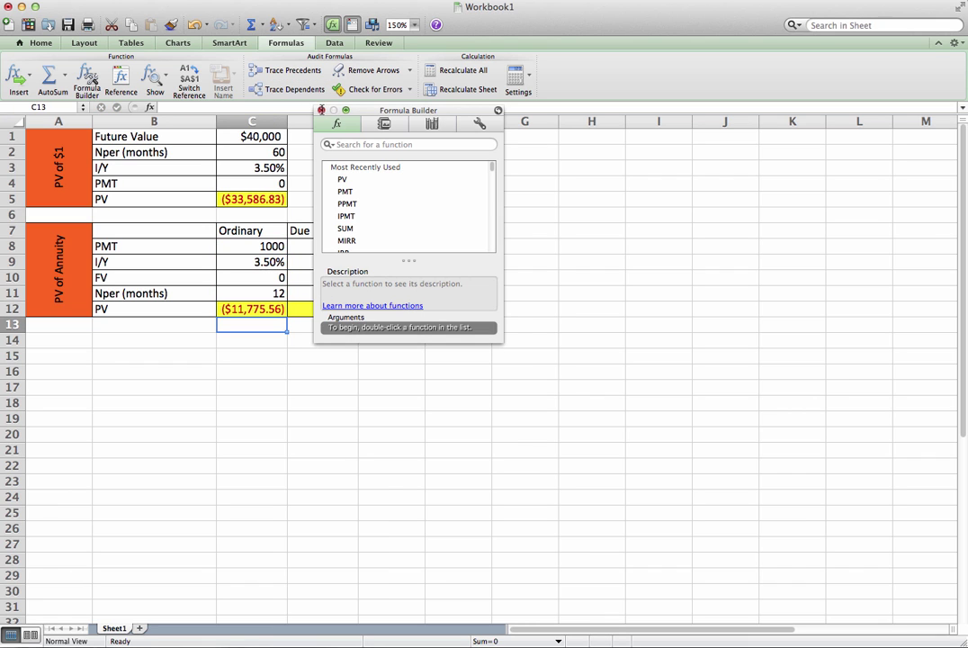
left_click(321, 110)
left_click(328, 371)
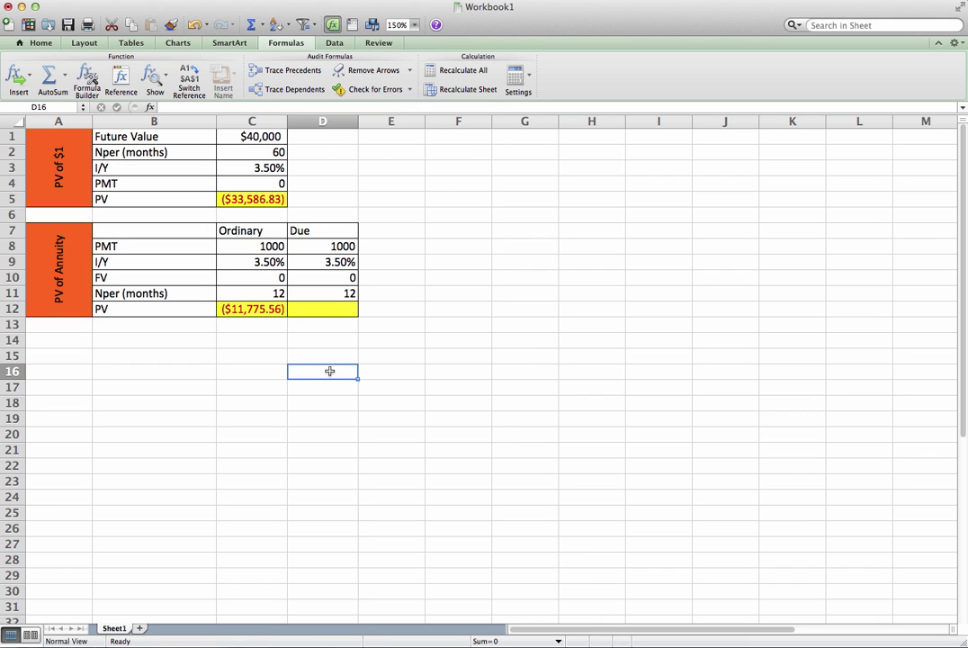
left_click(317, 311)
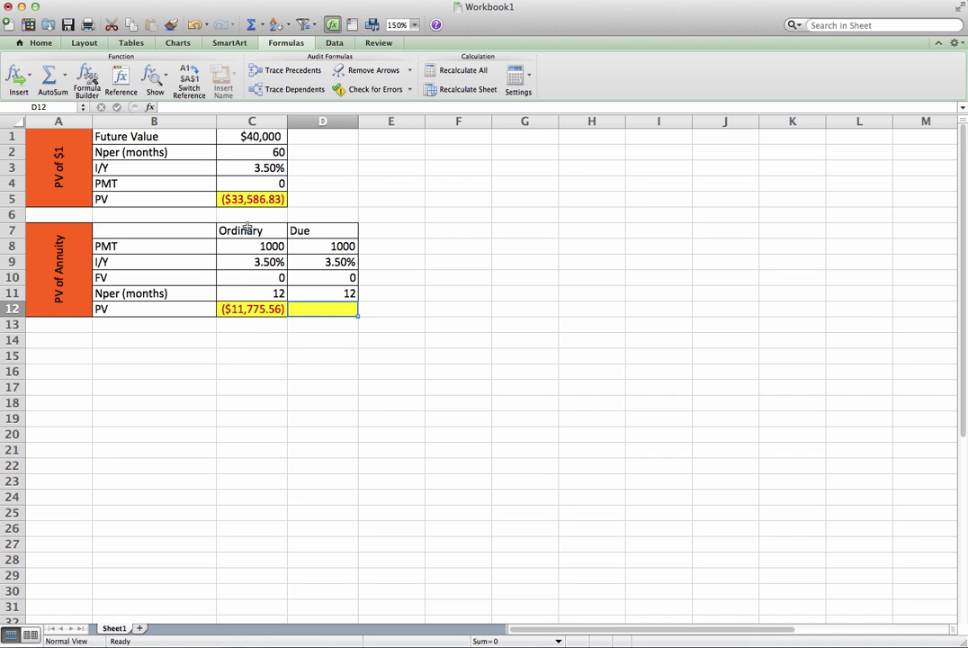
left_click(256, 249)
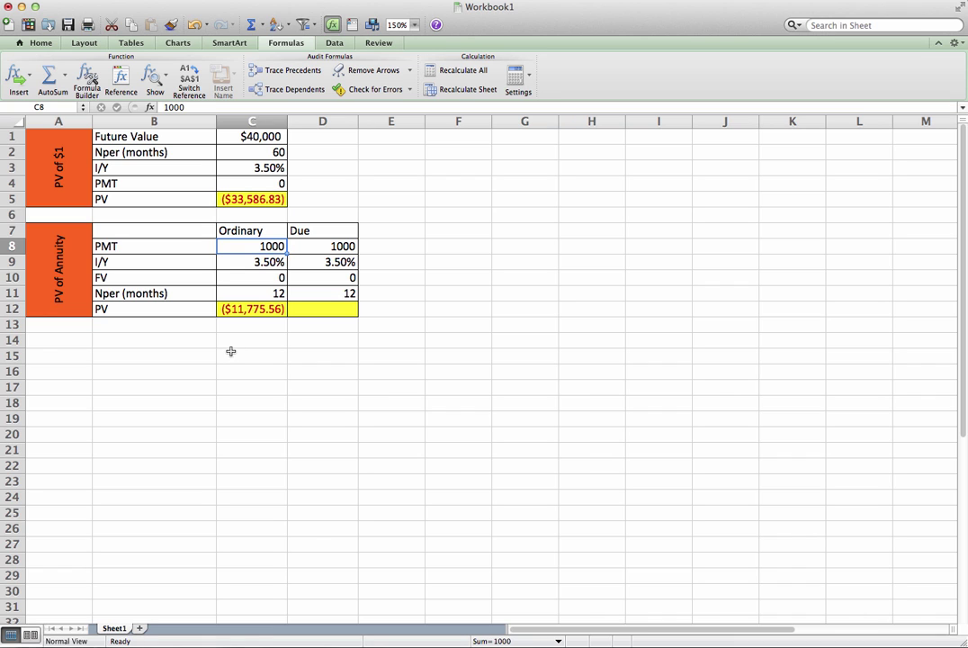
left_click(253, 292)
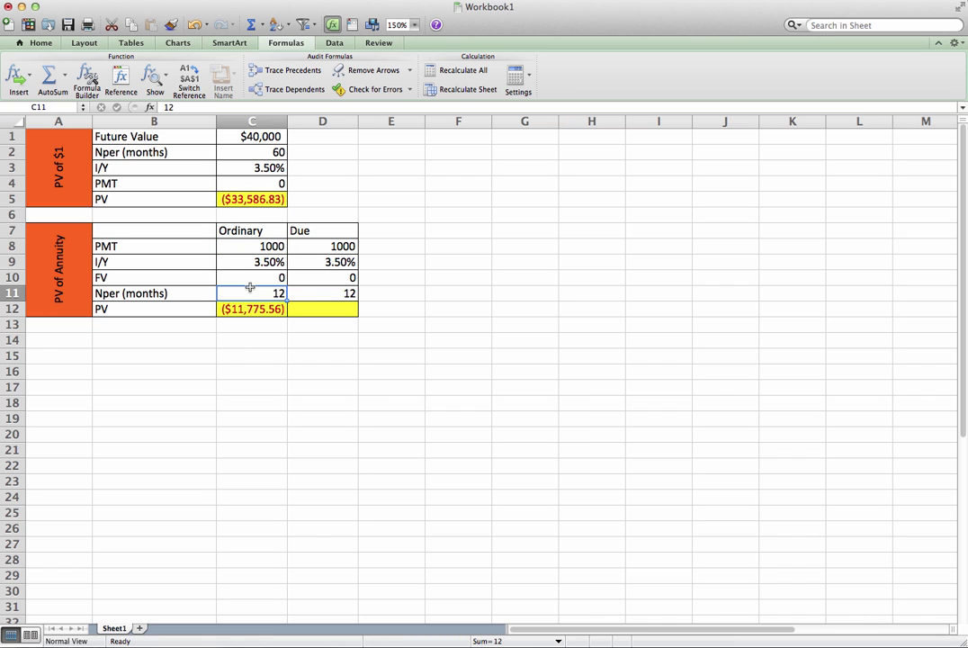
left_click(250, 247)
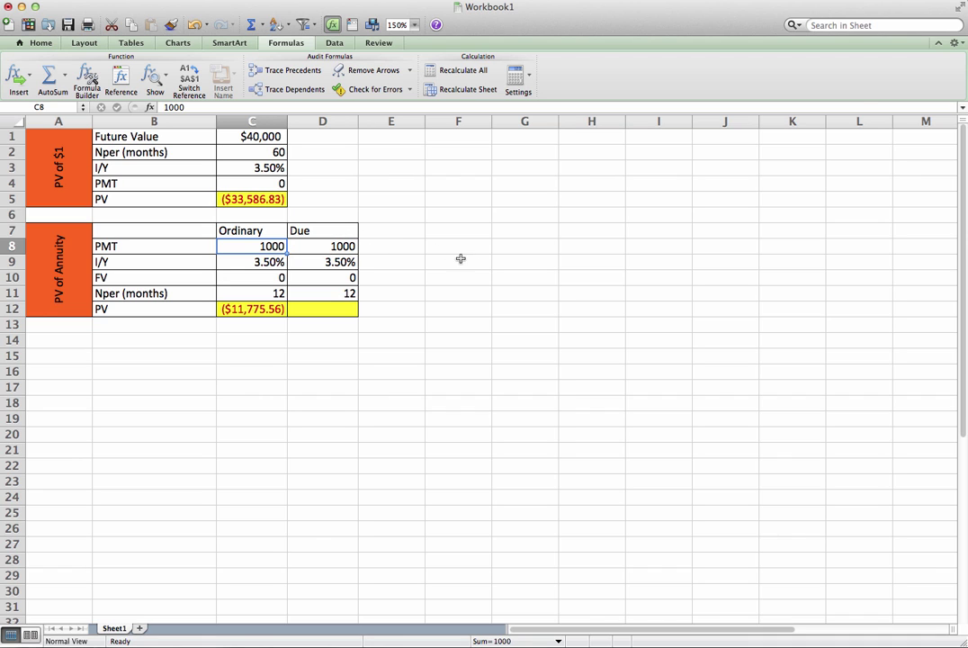
left_click(325, 310)
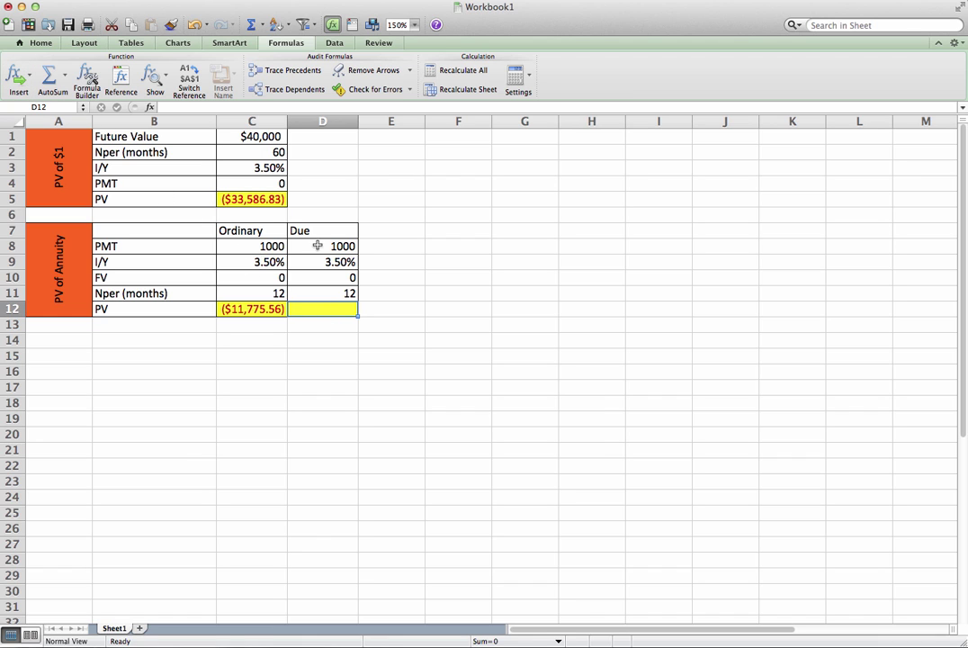
Step: Insert the Financial PV function into D12 and open its Formula Builder arguments
left_click(17, 77)
mouse_move(29, 112)
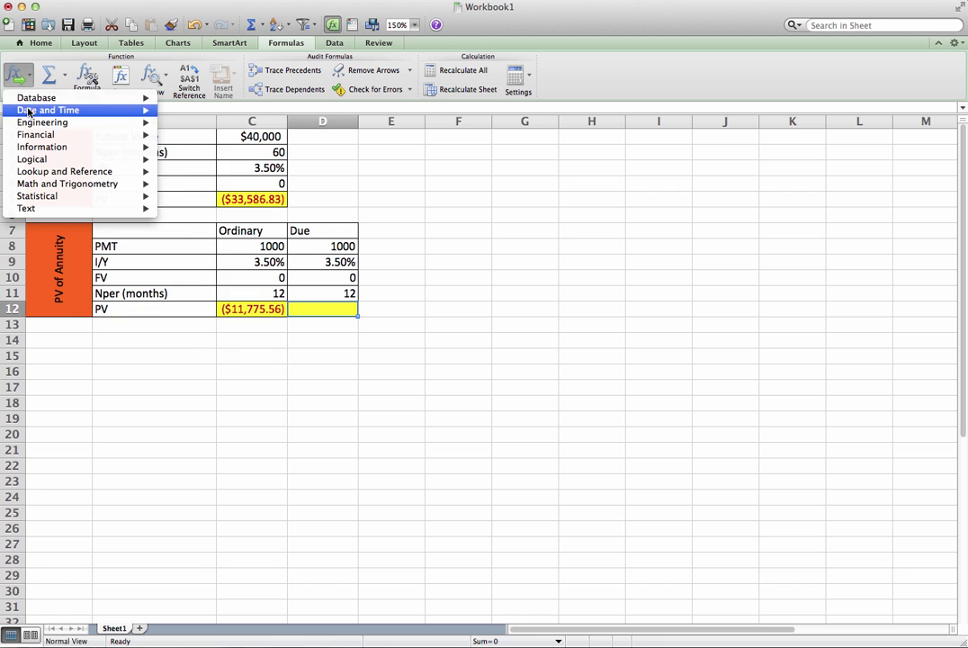
mouse_move(36, 134)
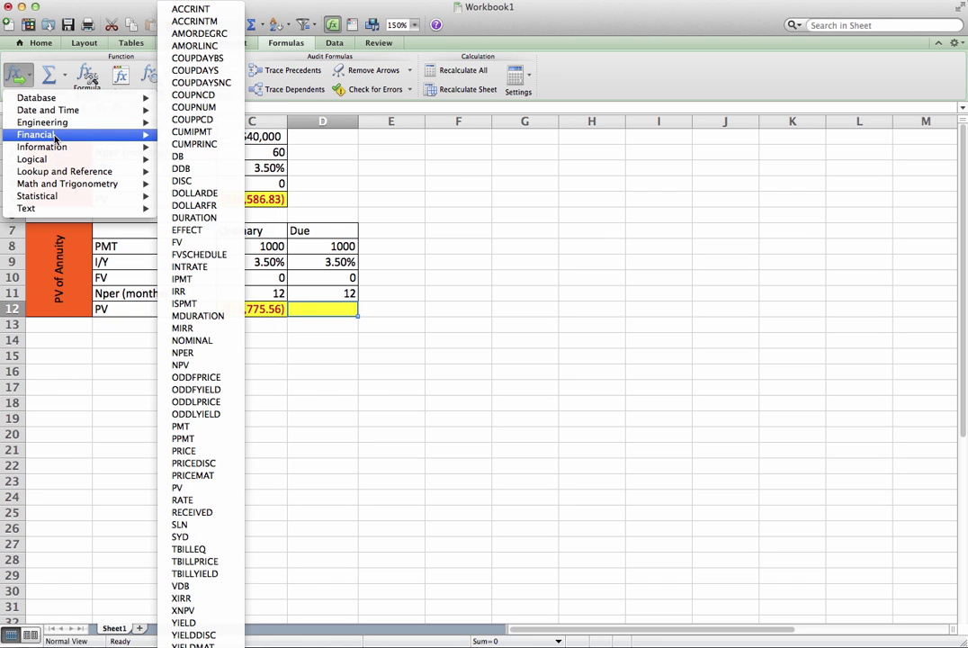
left_click(193, 487)
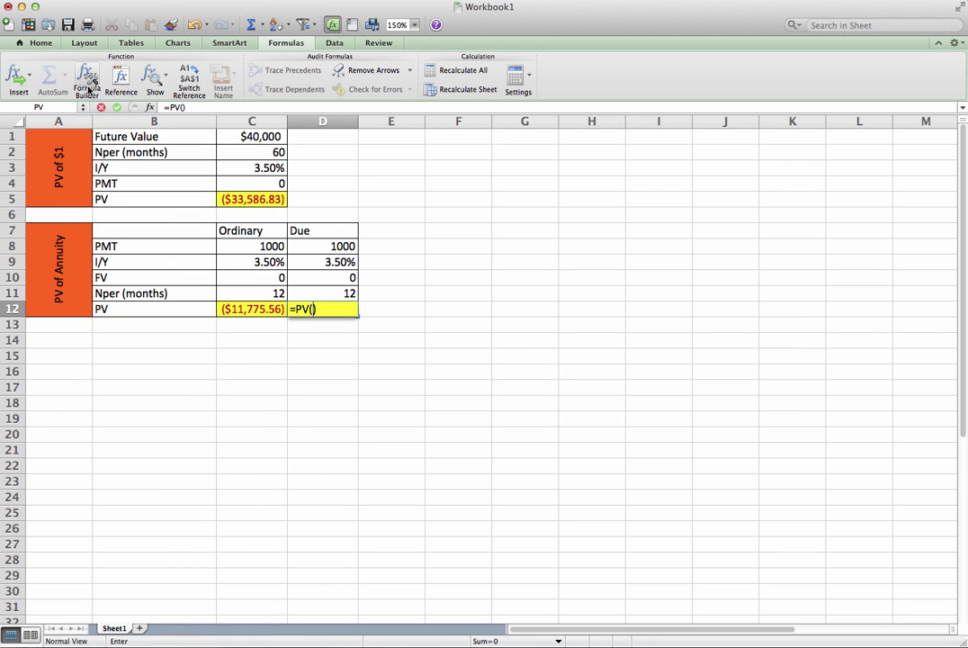
left_click(87, 85)
left_click_drag(362, 114, 435, 156)
Step: Set PV arguments rate D9/12, nper D11, pmt D8 and fv D10
left_click(490, 405)
left_click(333, 262)
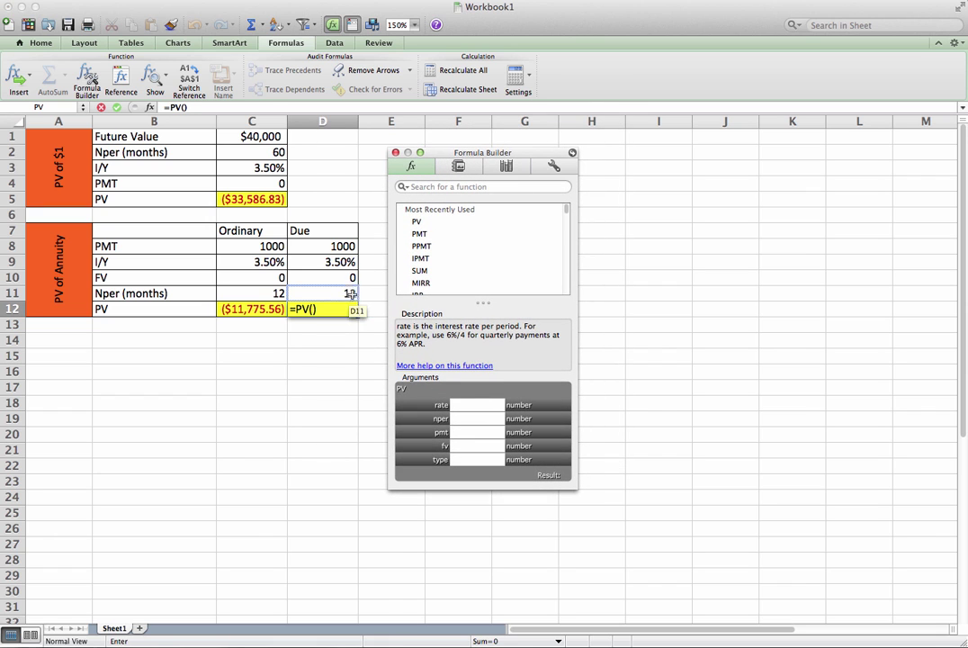
left_click(494, 405)
type("/12")
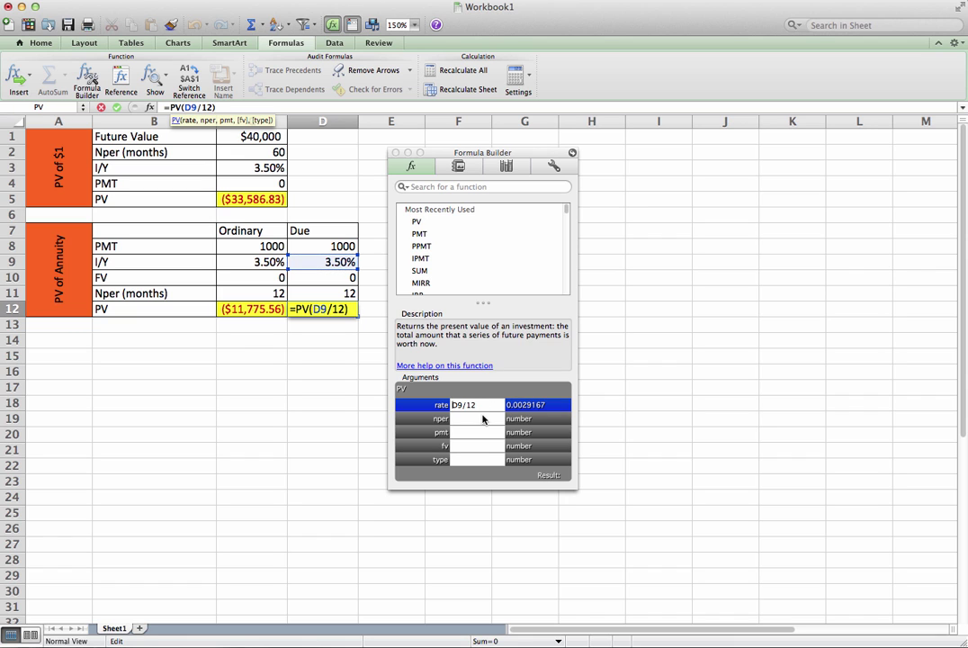
left_click(474, 418)
left_click(337, 294)
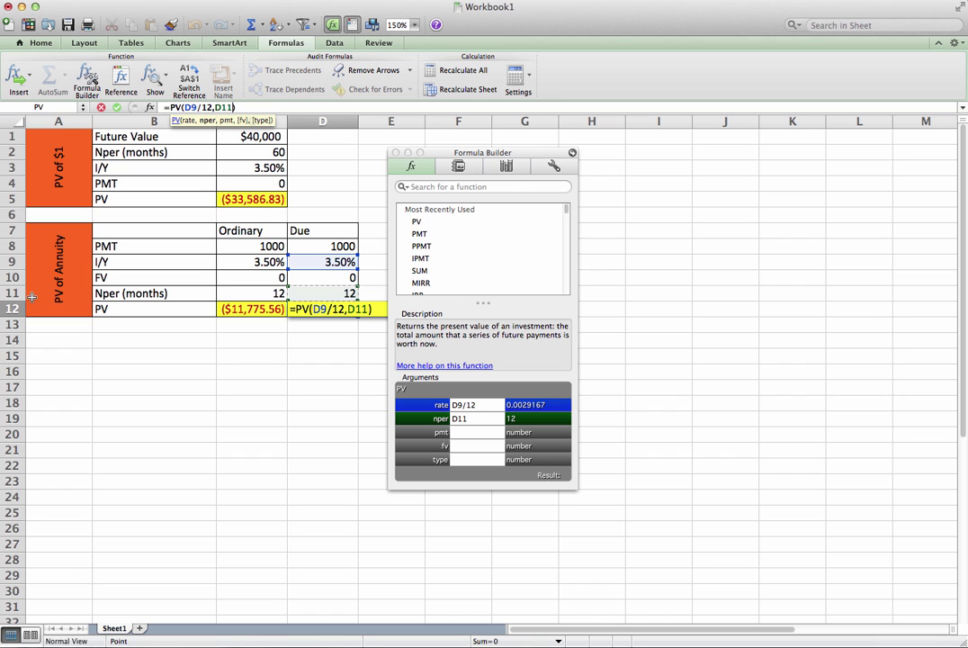
left_click(475, 432)
left_click(321, 246)
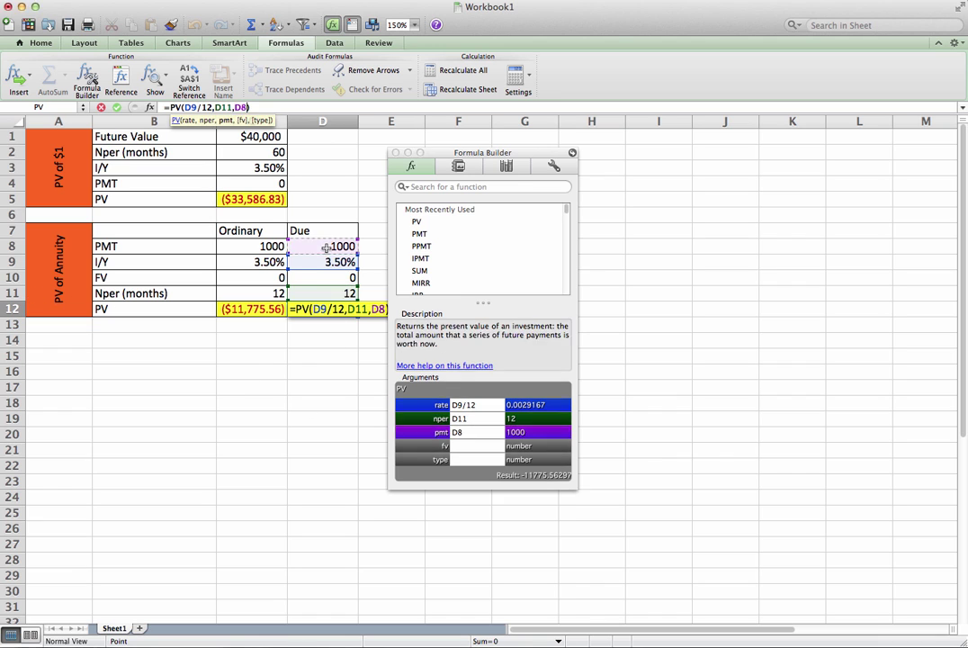
left_click(465, 438)
left_click(323, 277)
Step: Set type to 1 for start-of-period payments and commit, giving ($11,809.91)
left_click(467, 460)
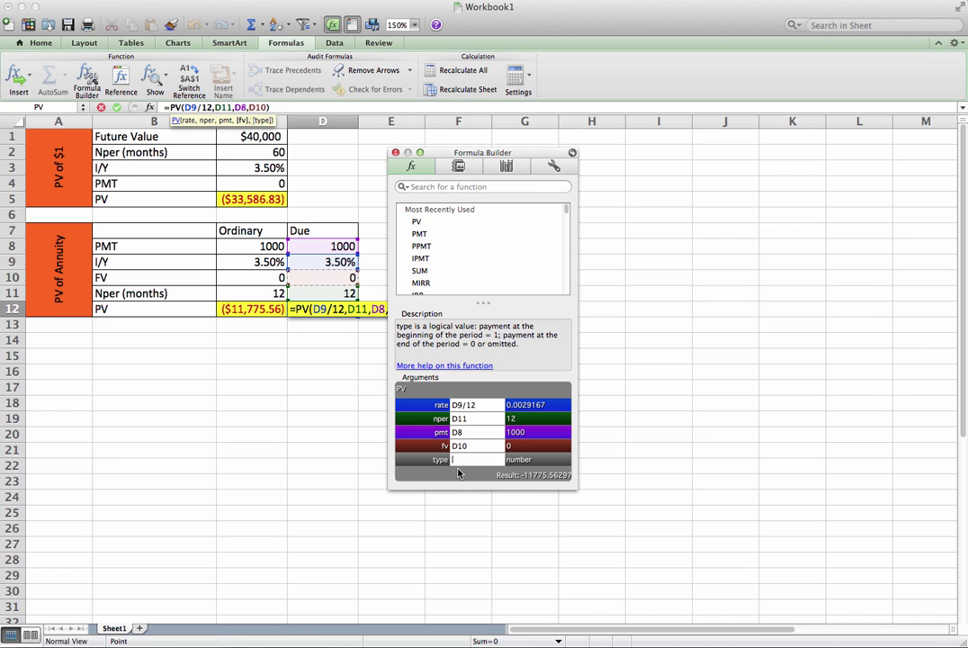
type("1")
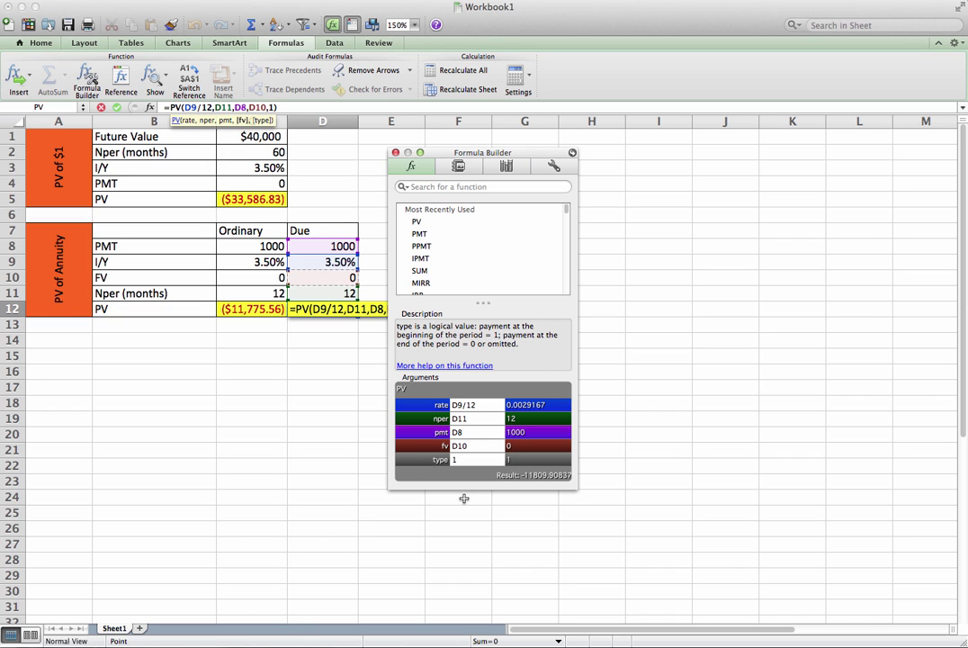
key("Return")
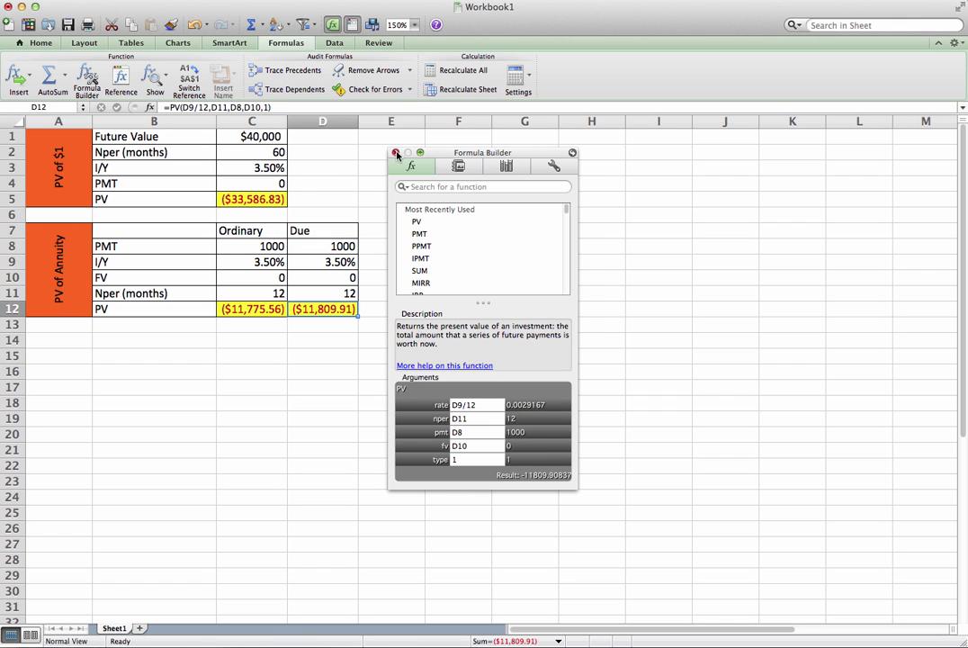
left_click(395, 153)
left_click(410, 343)
left_click(271, 340)
left_click(265, 326)
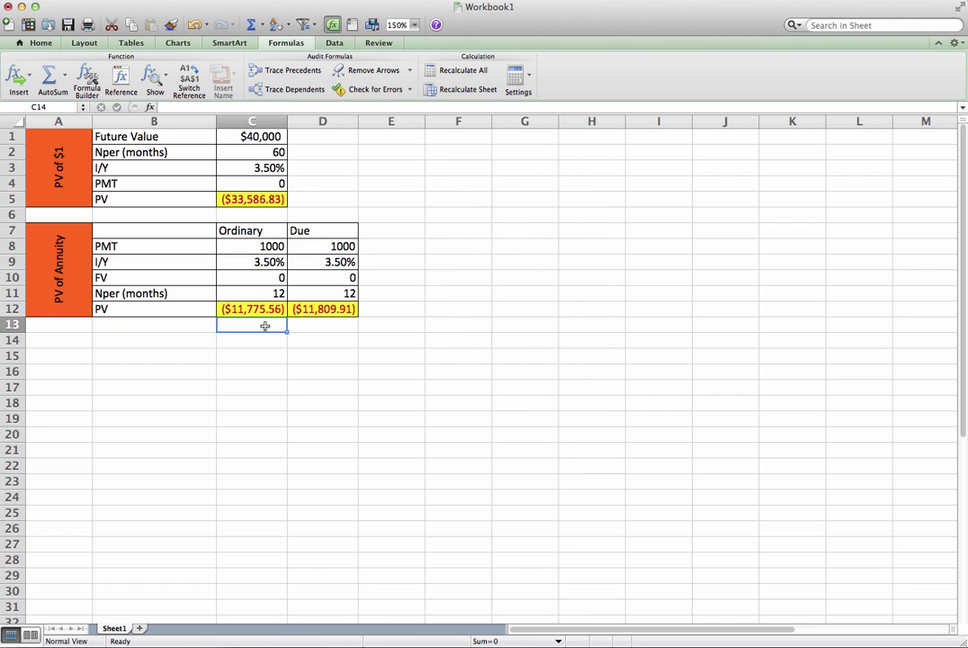